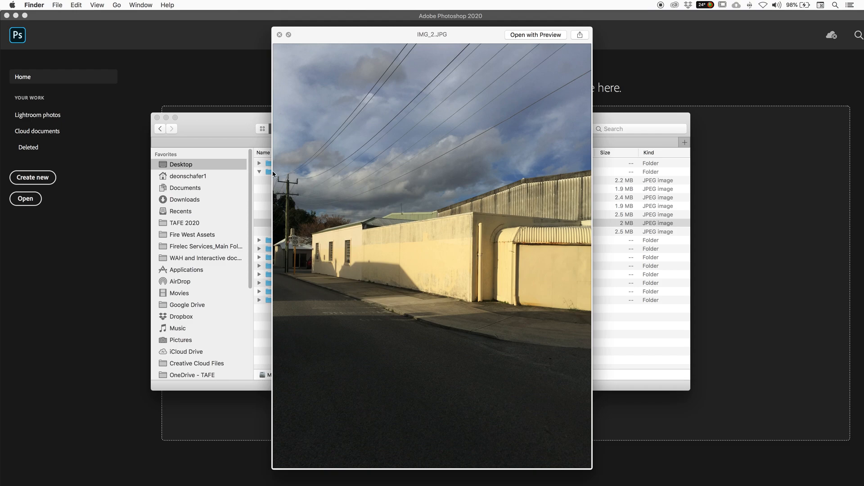
Step: Close the IMG_2.JPG preview and the Finder window, and switch to Photoshop
key(space)
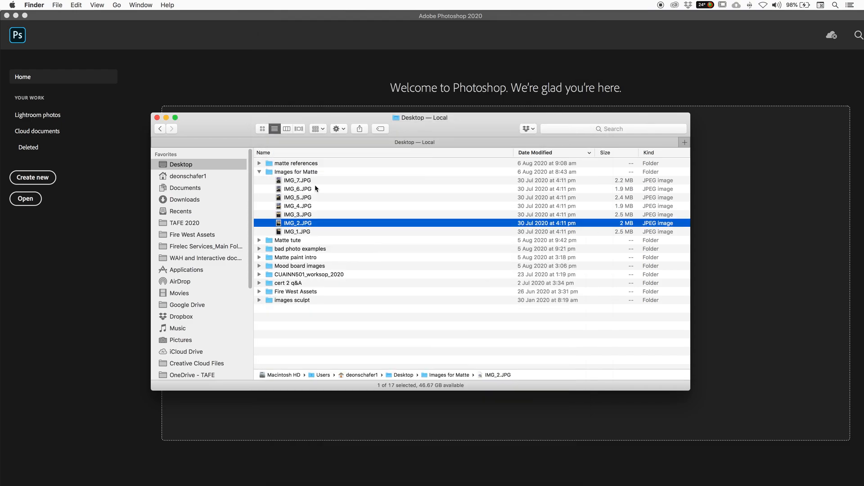
click(156, 117)
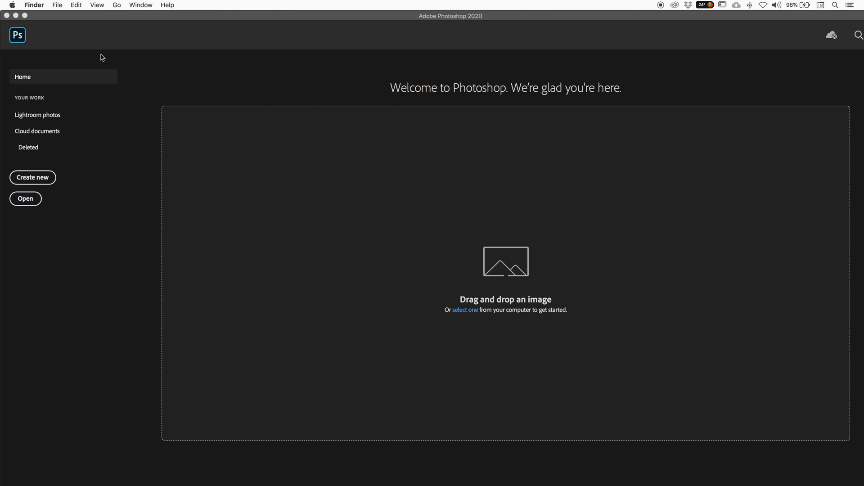
click(54, 18)
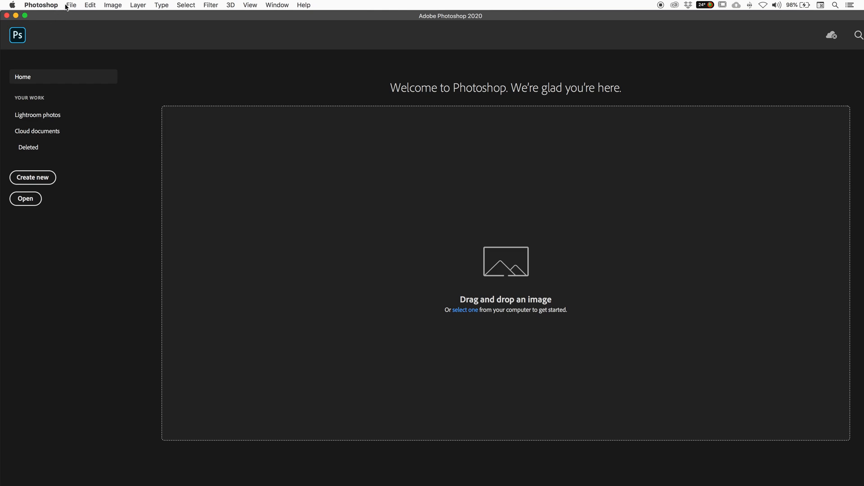
Step: Open the Photomerge automation and move its dialog aside
click(66, 6)
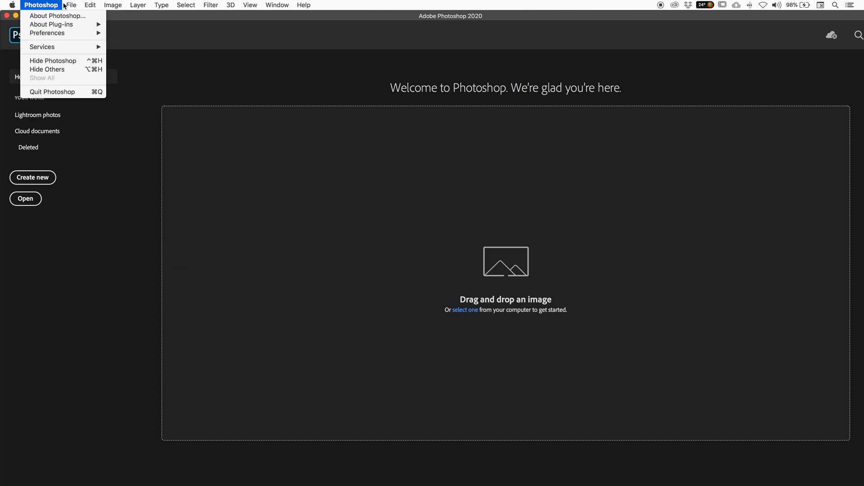
mouse_move(93, 200)
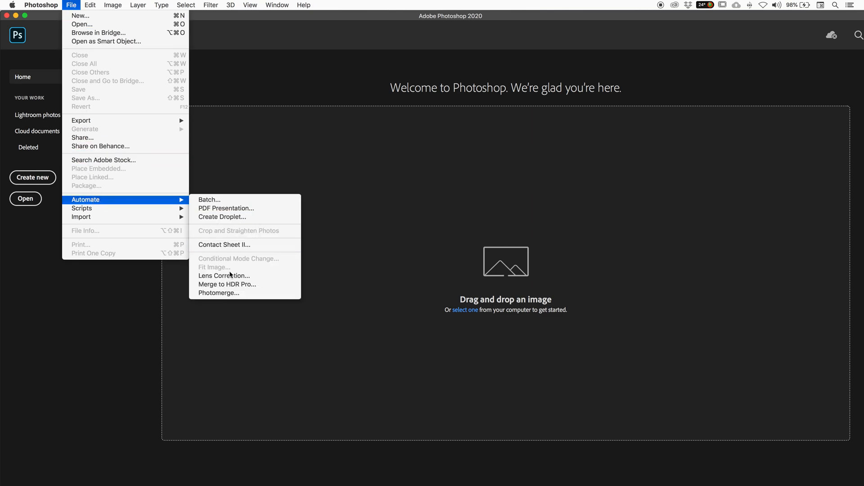
click(237, 293)
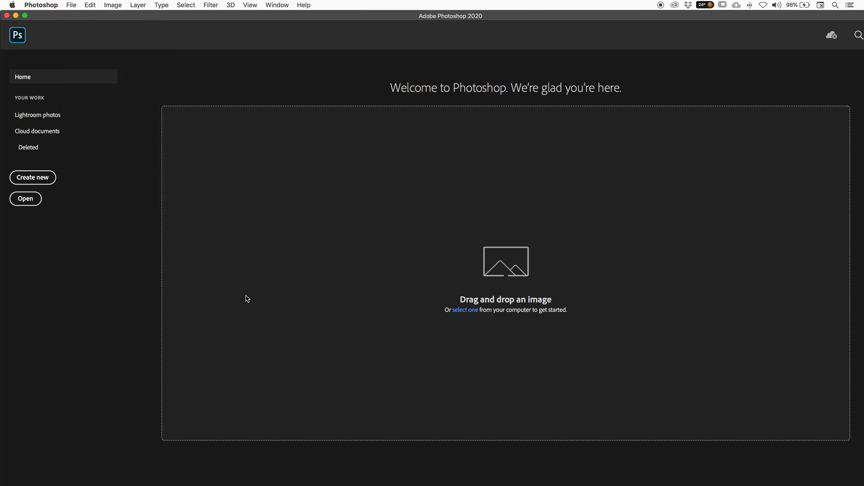
drag(341, 107, 168, 41)
click(72, 4)
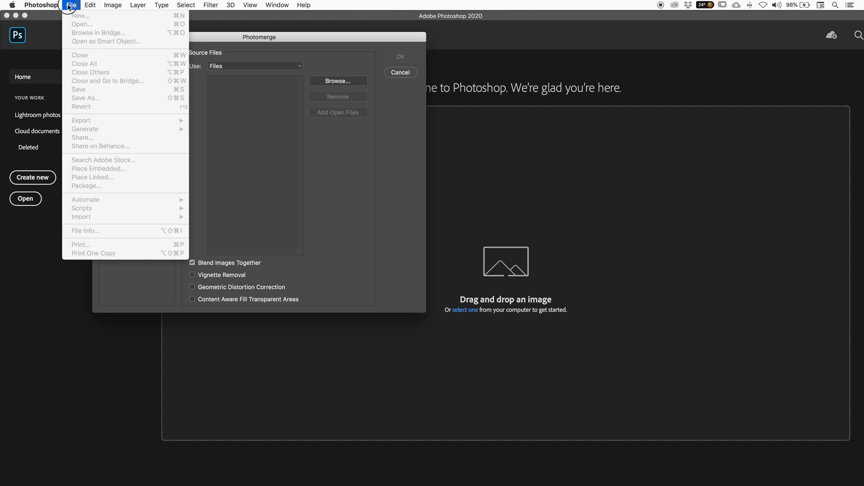
click(268, 42)
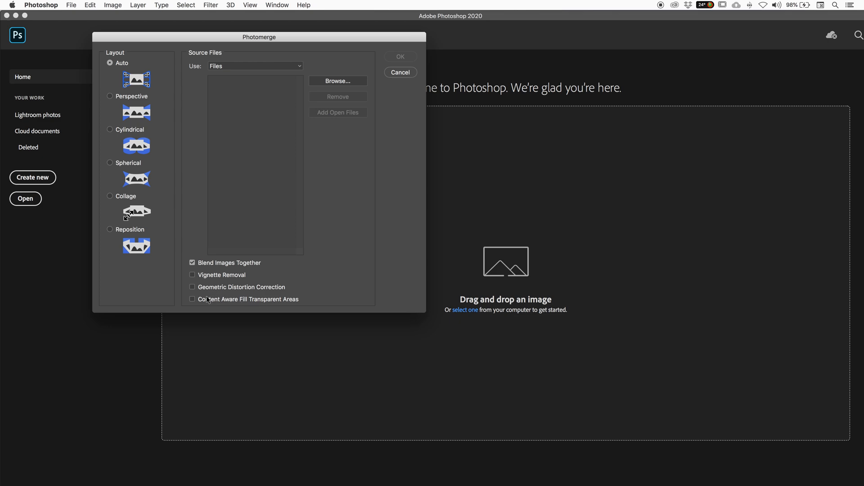
Step: Run Photomerge on IMG_1.JPG to IMG_7.JPG from the Images for Matte desktop folder with Content Aware Fill Transparent Areas enabled
click(193, 300)
click(325, 81)
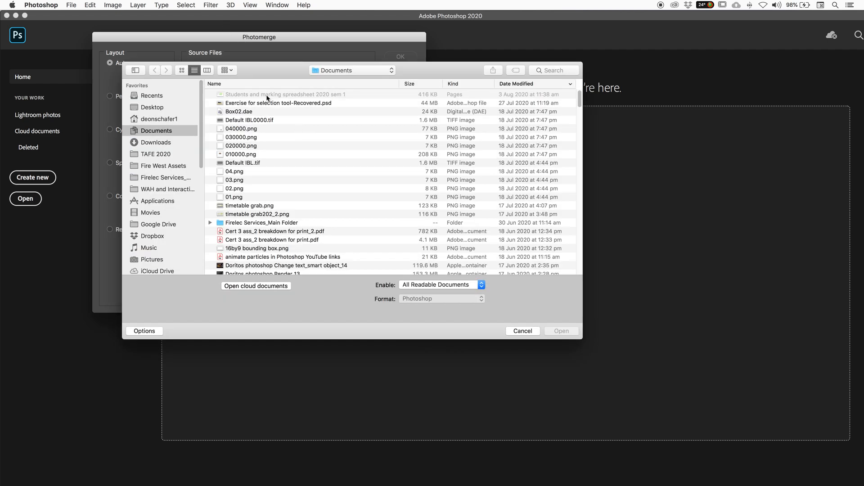
click(158, 107)
click(223, 105)
double_click(223, 104)
click(235, 96)
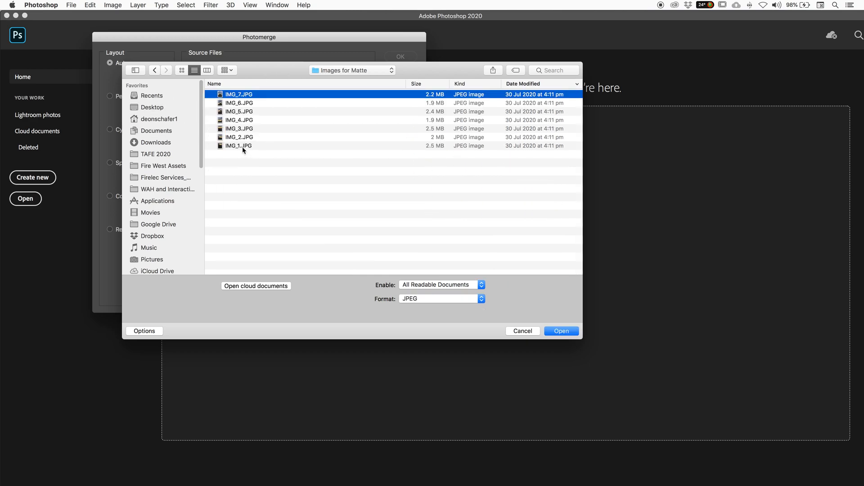
shift+click(243, 147)
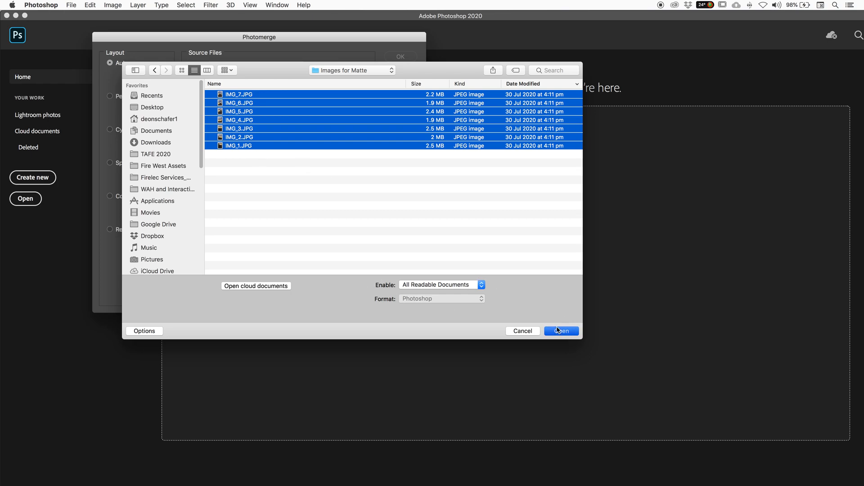
click(558, 331)
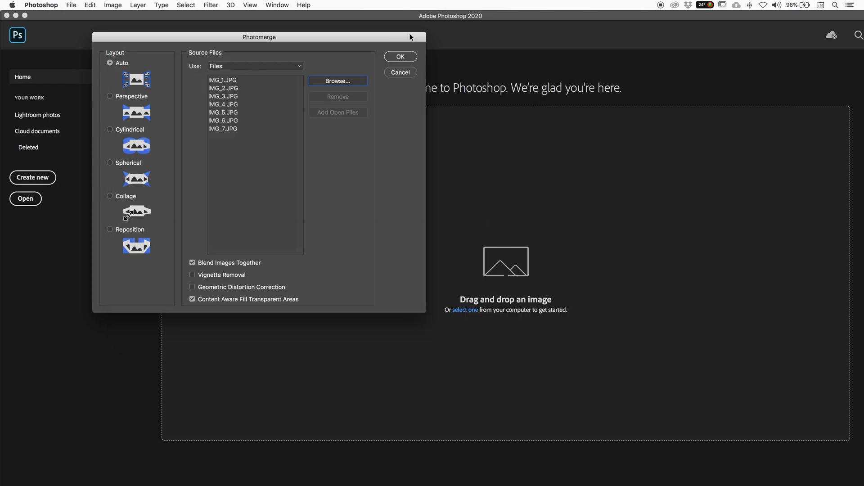
click(399, 58)
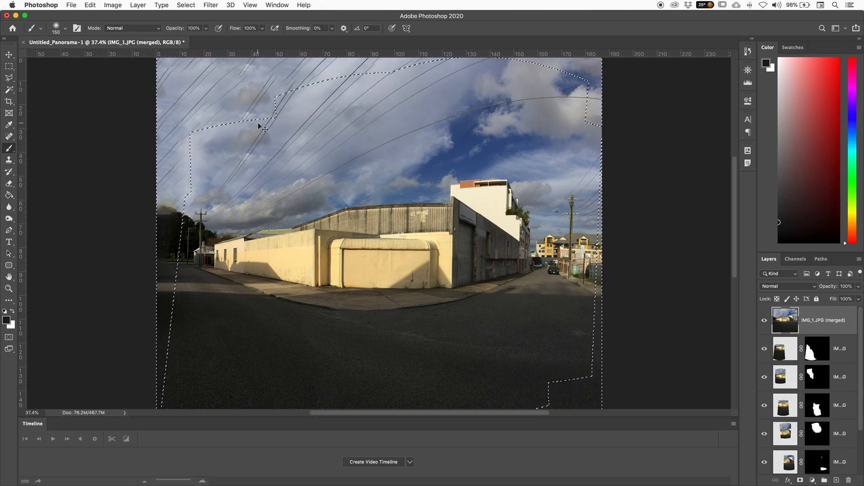
Step: Deselect the filled border areas of the merged panorama
key(super+d)
click(186, 5)
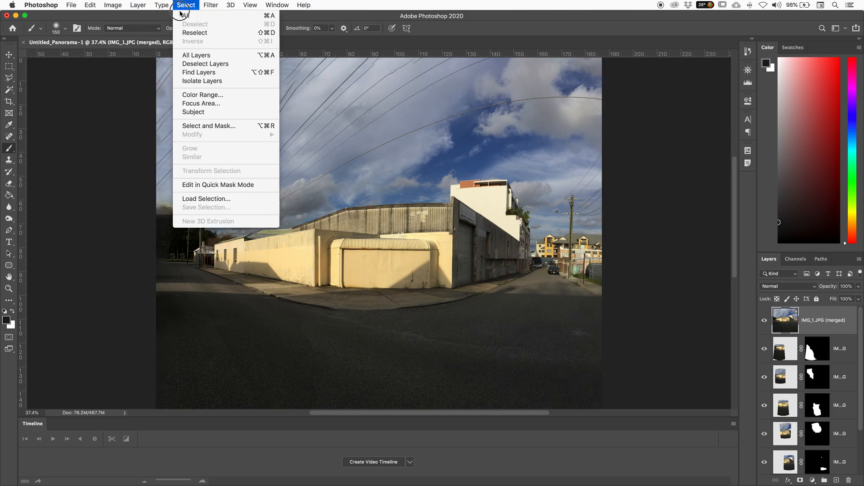
click(194, 32)
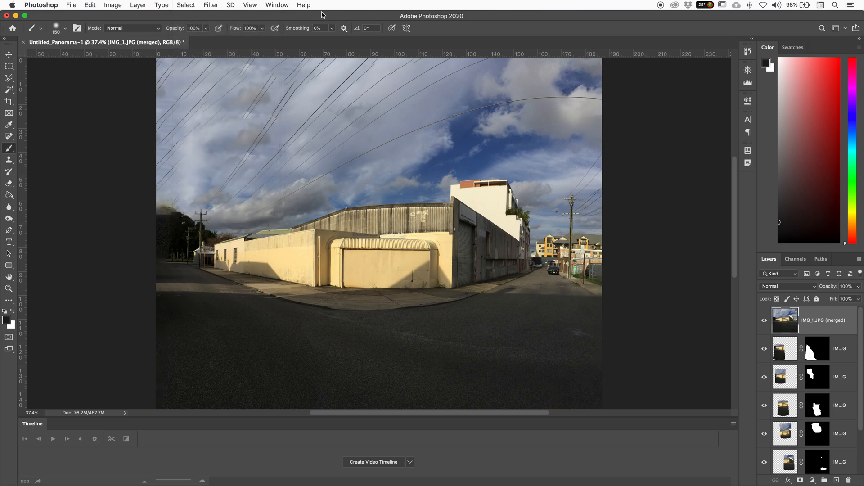
Step: Hide the Timeline and Color panels from the workspace
click(278, 5)
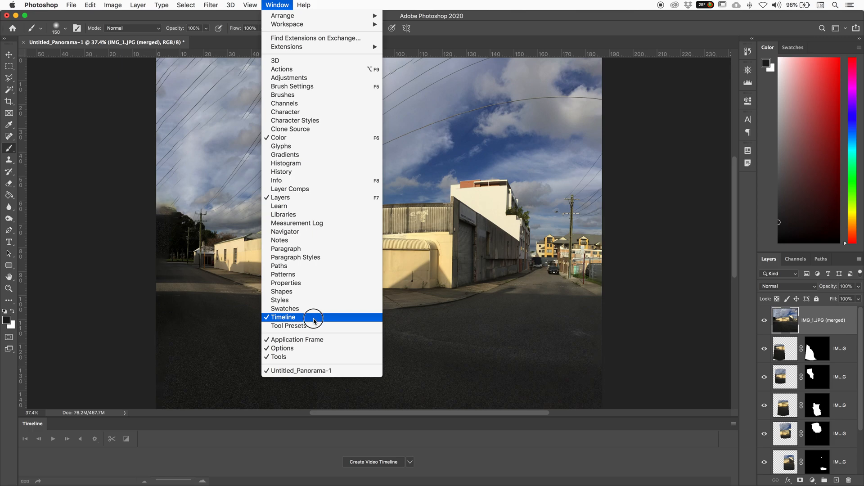
click(288, 318)
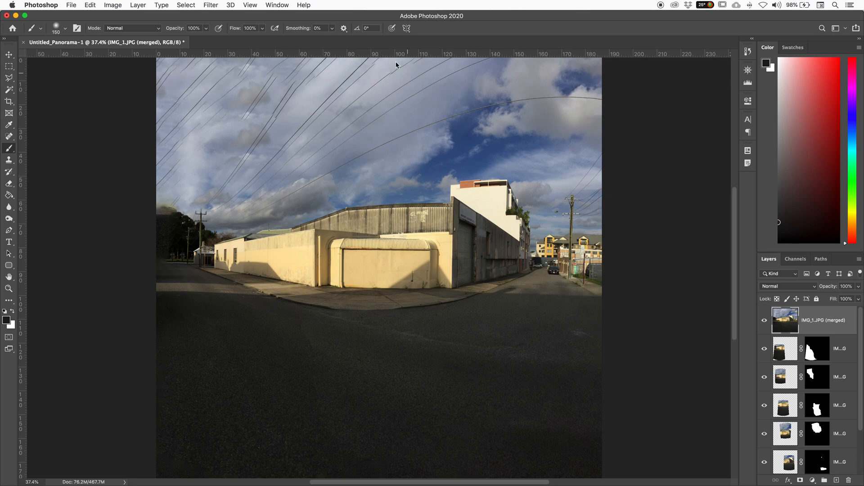
click(277, 5)
click(300, 137)
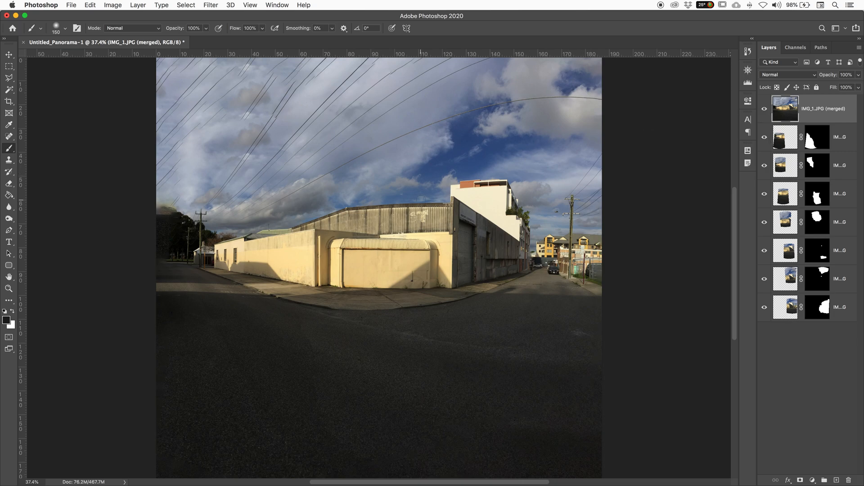
Step: Hide the merged layer and the seven masked photo layers one by one to examine each part, and show only the merged layer again
click(765, 110)
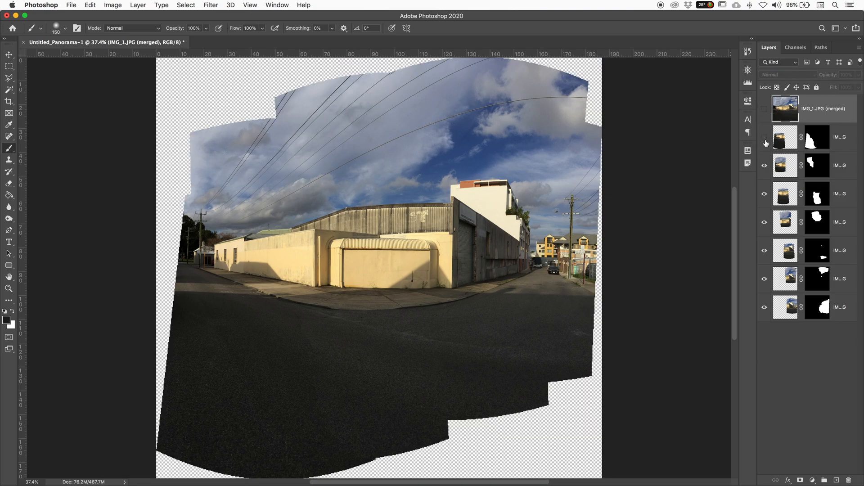
click(764, 136)
click(764, 165)
click(764, 194)
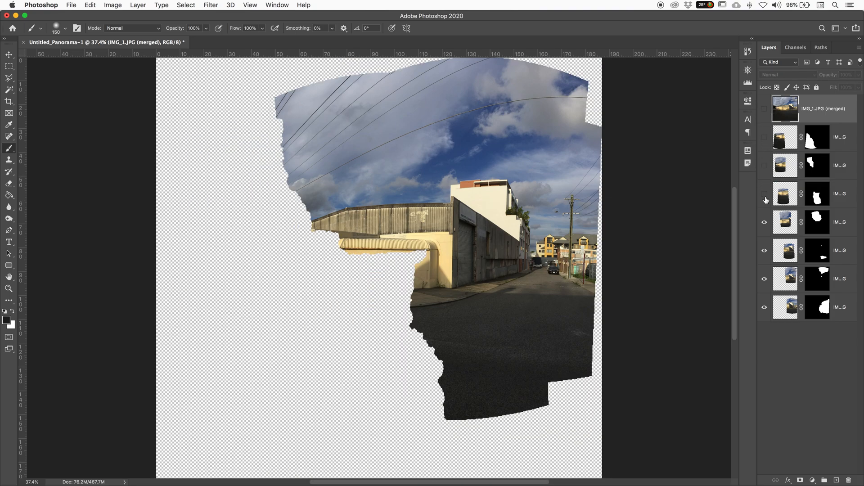
click(764, 222)
click(764, 250)
click(765, 278)
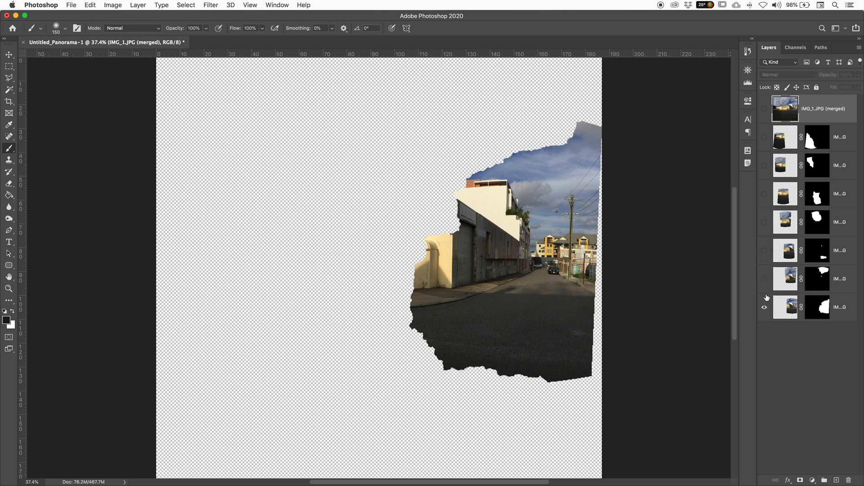
click(765, 307)
click(764, 109)
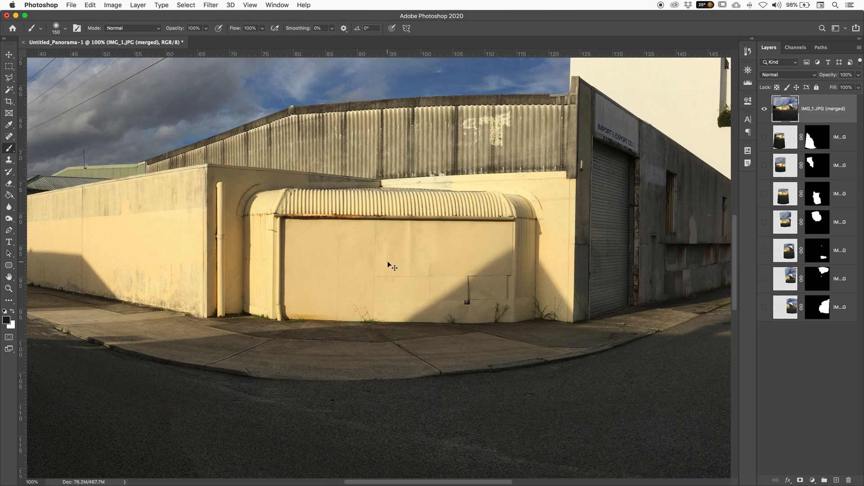
Step: Examine the merged panorama up close and close its document without saving
key(super+equal)
drag(374, 252, 395, 315)
key(super+minus)
key(super+minus)
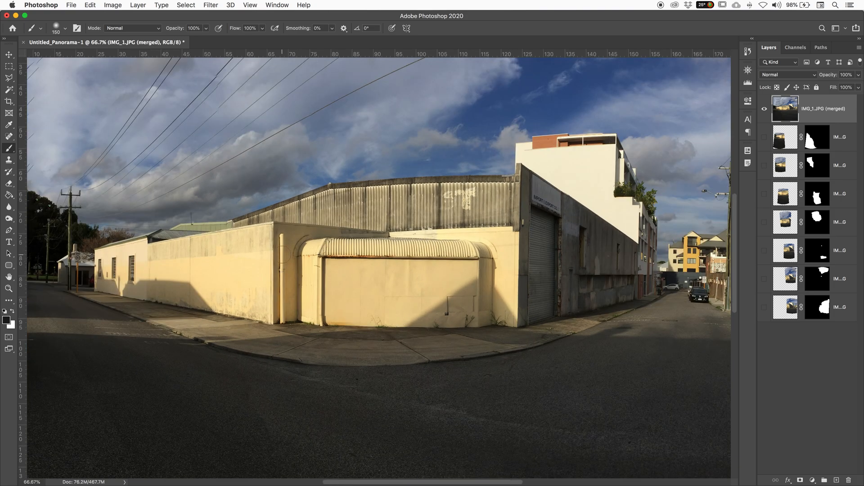
key(super+minus)
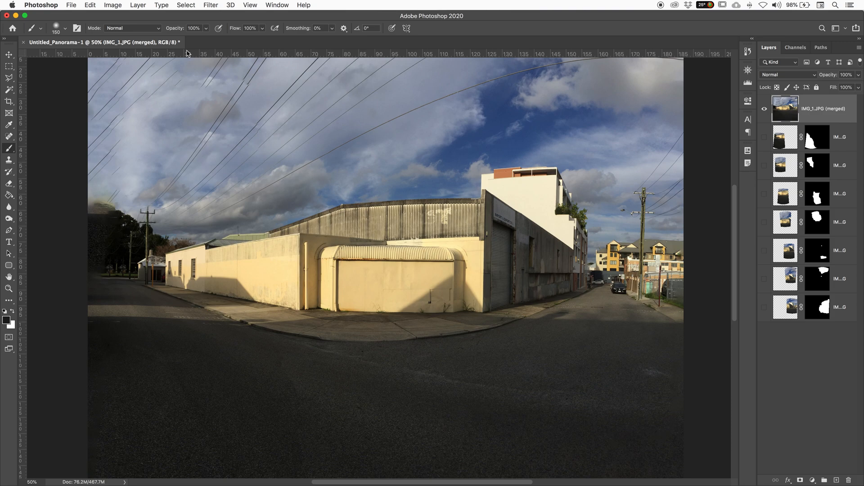
click(24, 43)
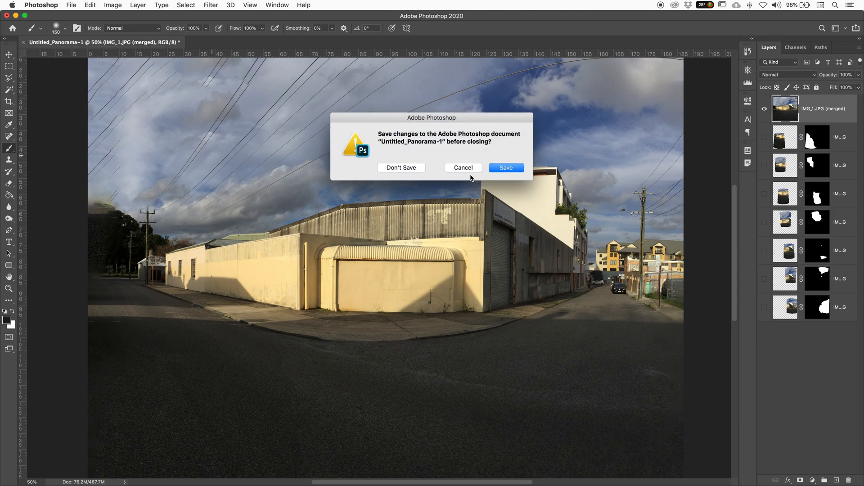
click(388, 167)
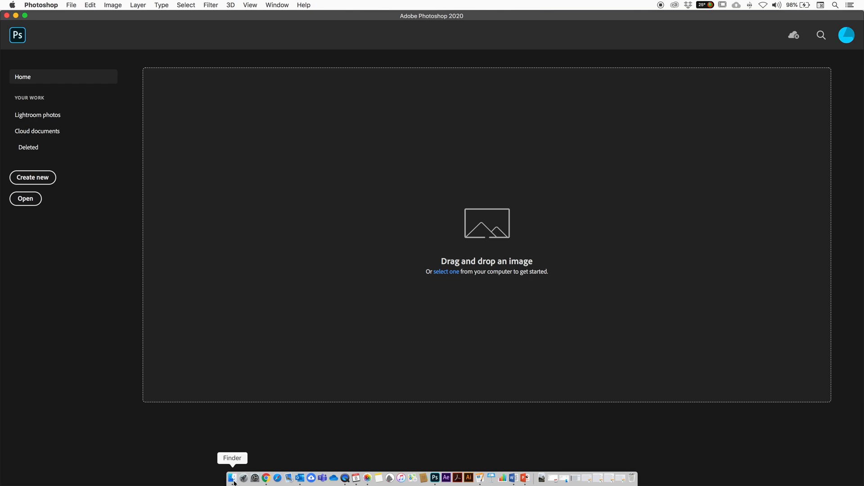
Step: Open IMG_1.JPG from the Images for Matte desktop folder in Photoshop
click(234, 477)
mouse_move(244, 484)
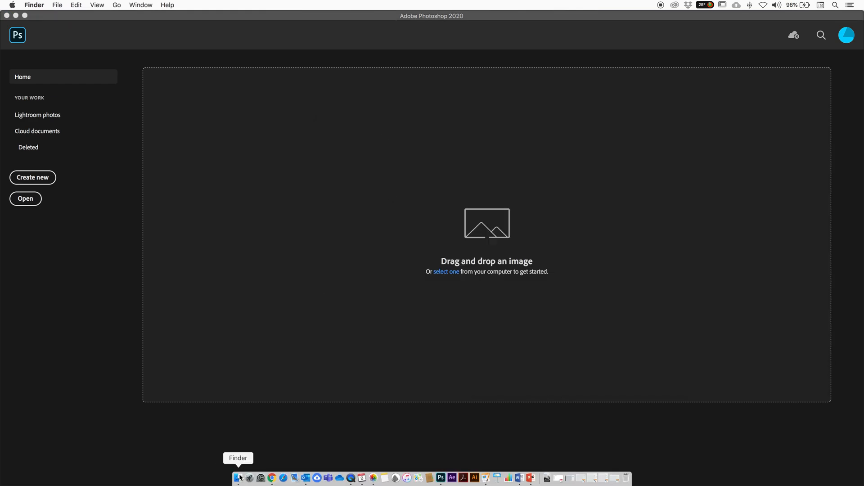
click(18, 18)
click(17, 16)
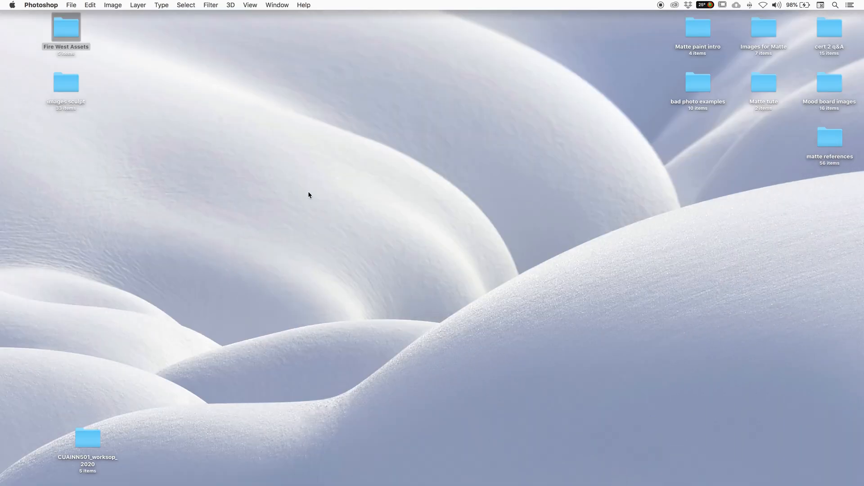
double_click(770, 34)
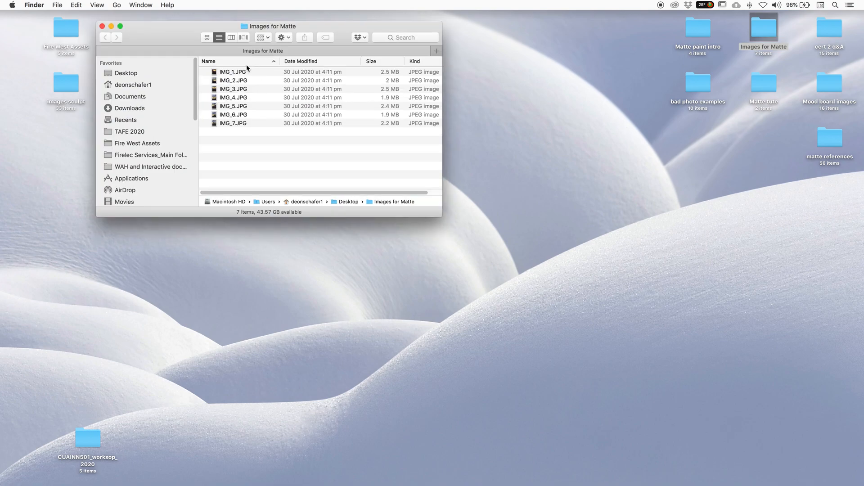
click(233, 72)
drag(226, 73, 435, 483)
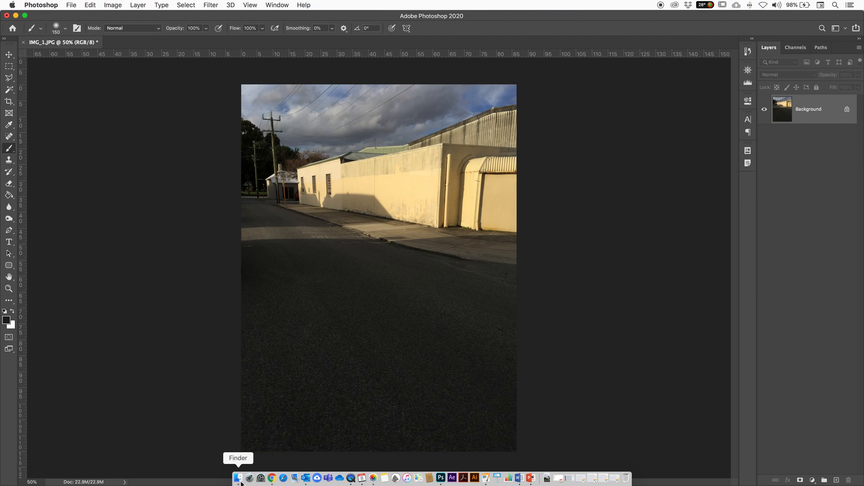
Step: Place IMG_2.JPG to IMG_7.JPG from the Images for Matte folder into the IMG_1 document as separate layers at 100% scale
click(237, 478)
click(233, 83)
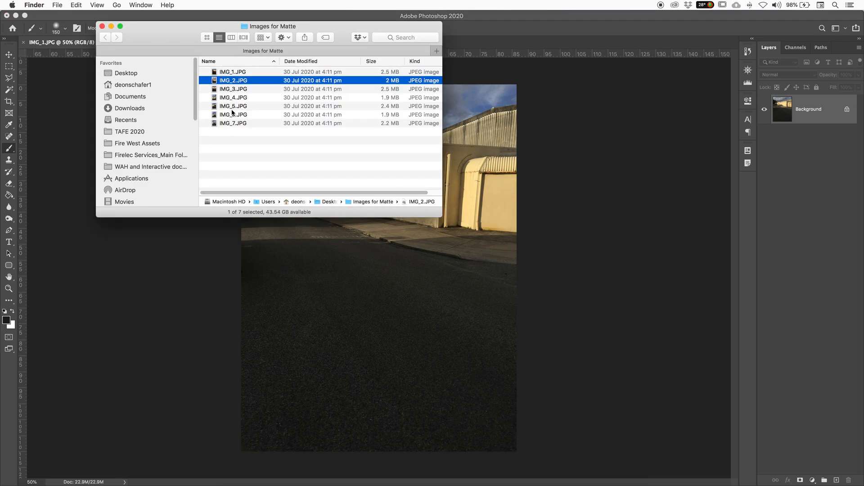
shift+click(235, 123)
drag(236, 127, 384, 304)
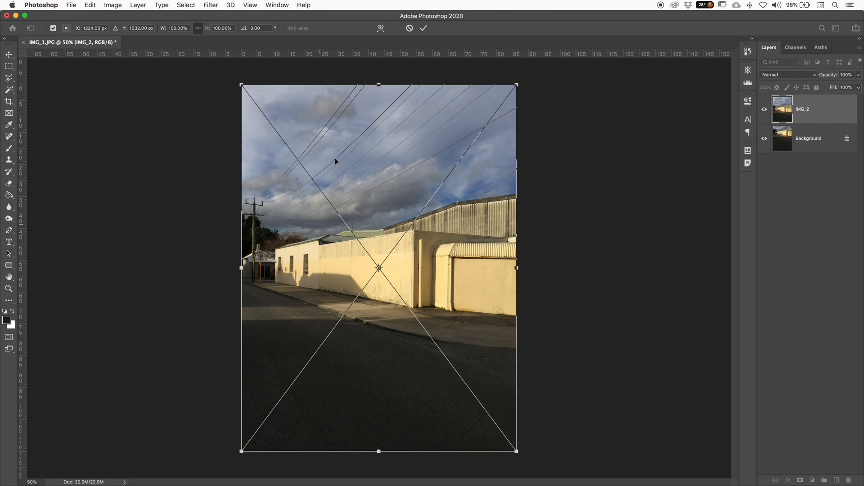
click(424, 28)
key(Return)
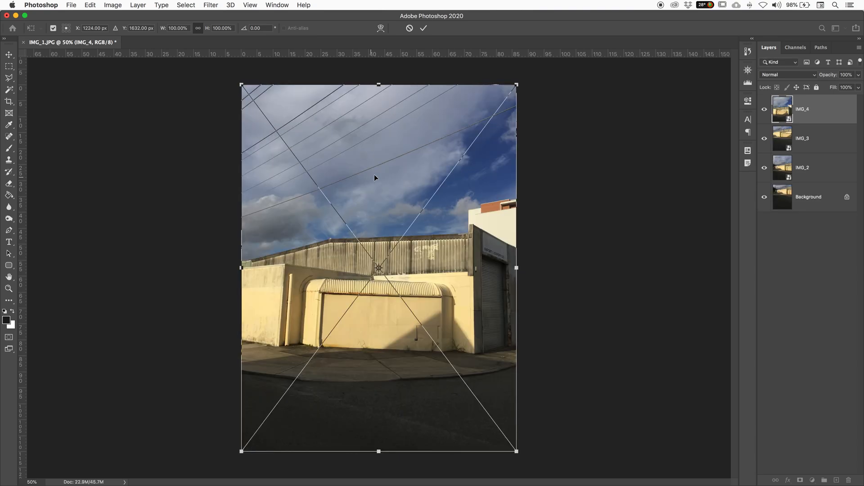
key(Return)
key(Return)
key(Return)
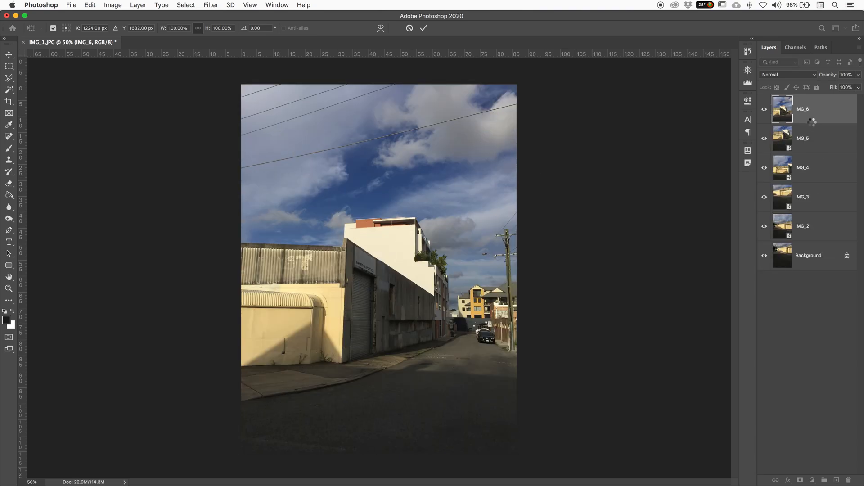
key(Return)
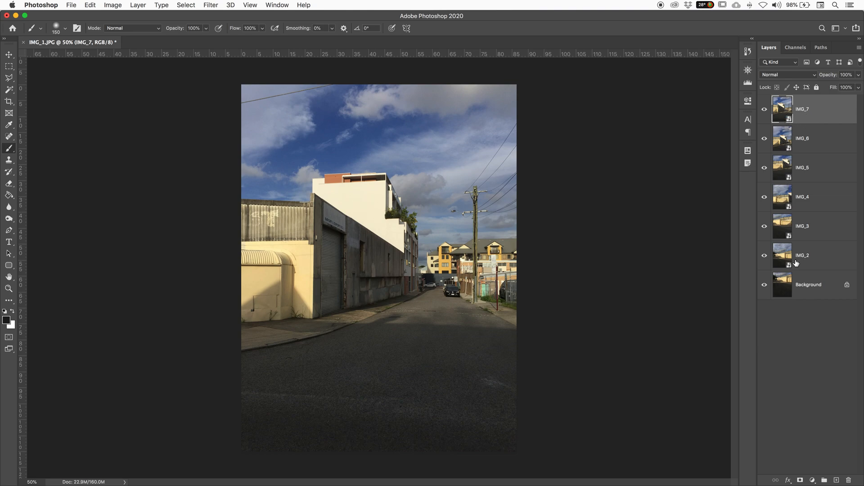
Step: Rasterize the smart object layers IMG_2 to IMG_7
click(803, 287)
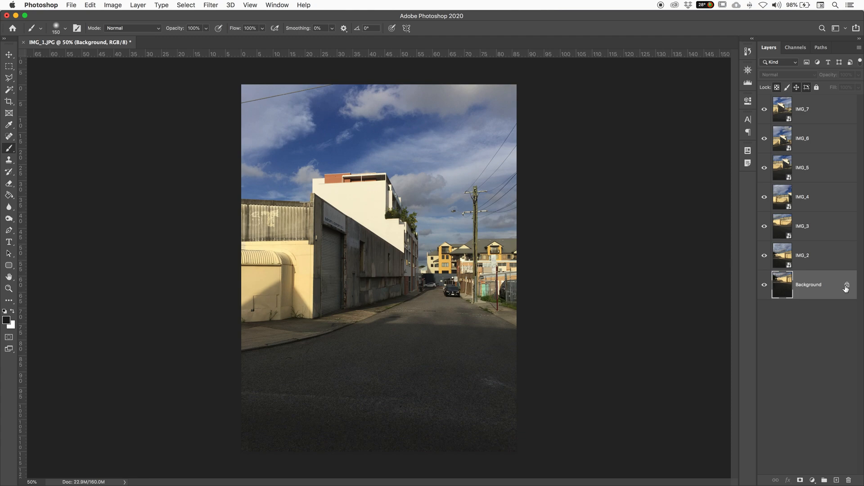
click(802, 116)
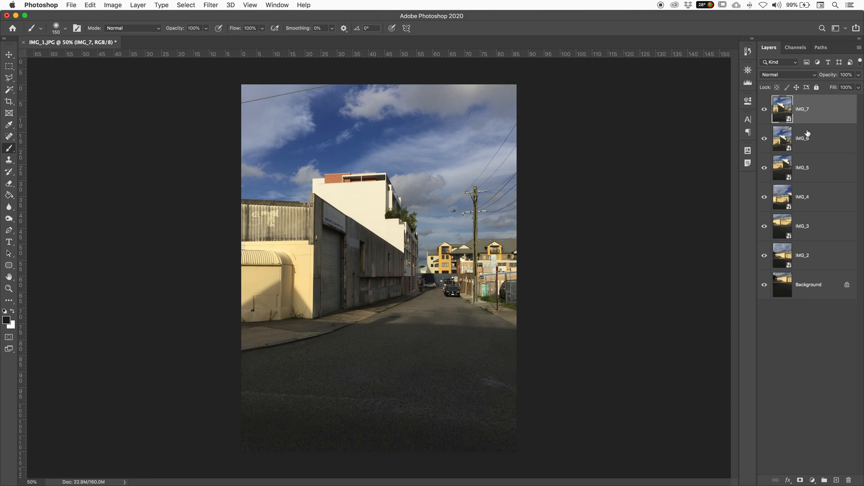
shift+click(815, 255)
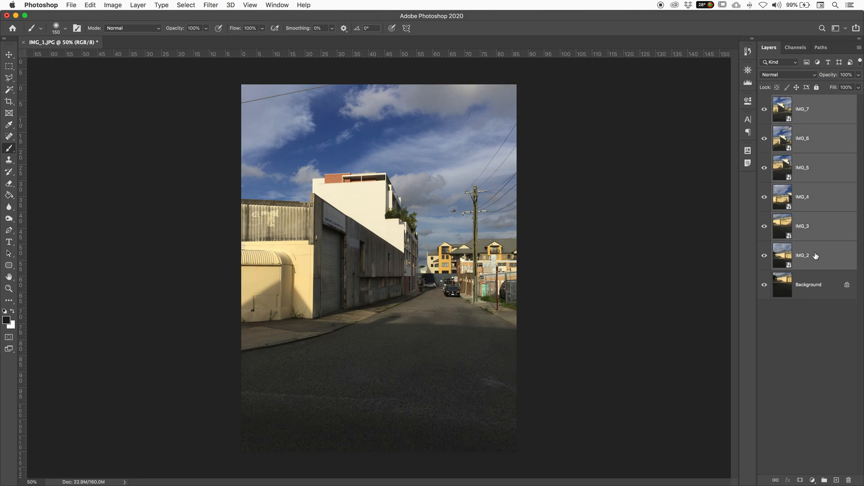
right_click(829, 111)
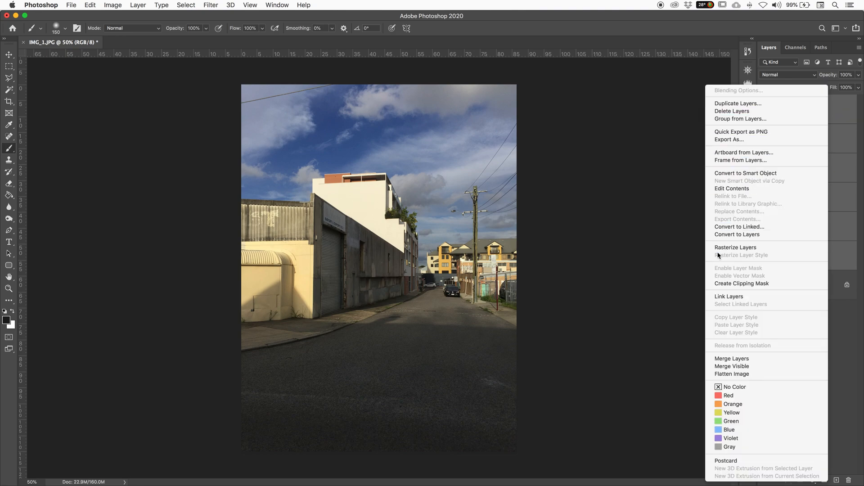
click(760, 249)
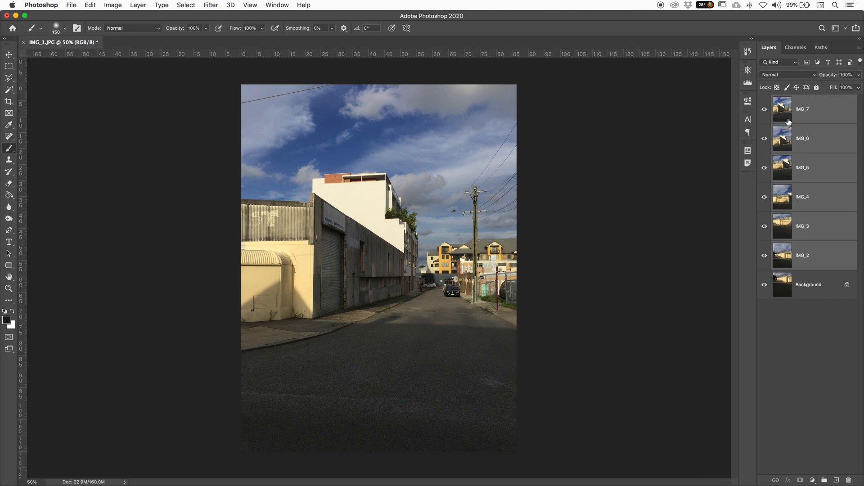
Step: Convert the locked Background into a regular layer named Layer 0 with Normal mode and 100% opacity
click(825, 287)
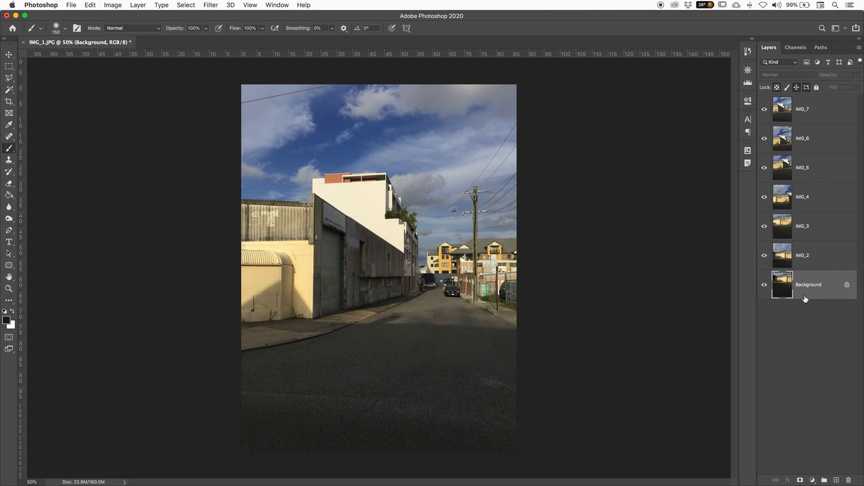
double_click(831, 290)
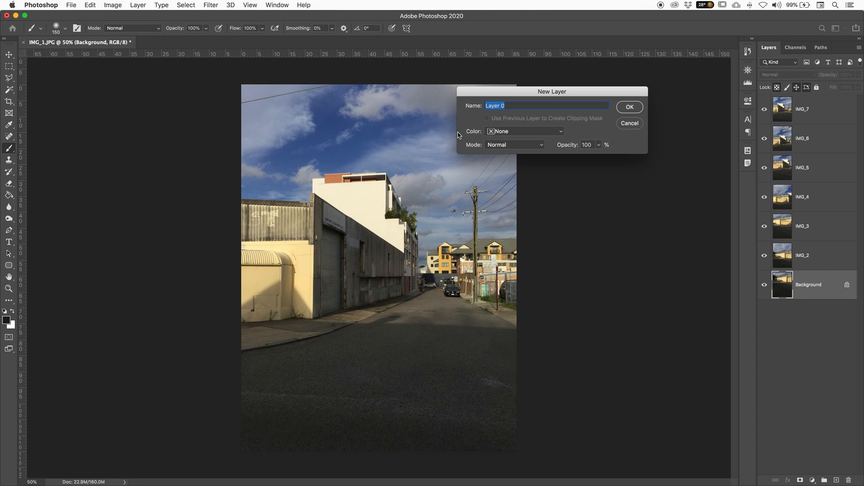
click(629, 108)
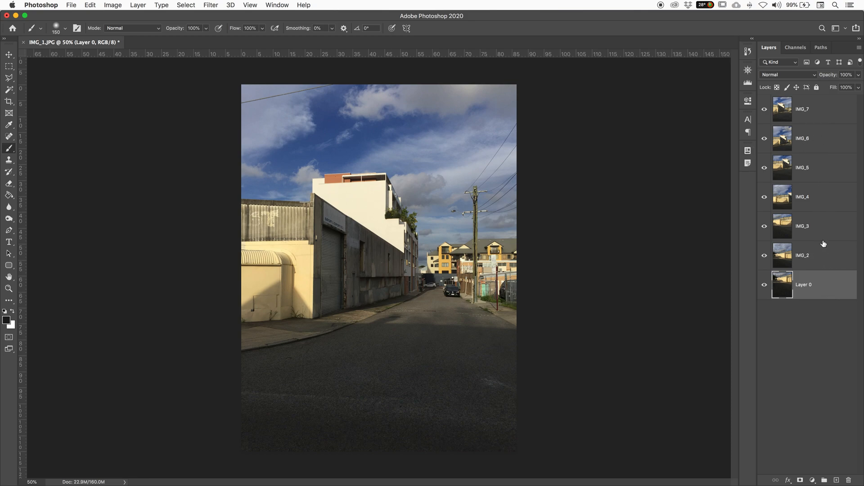
Step: Select all seven photo layers, from Layer 0 to IMG_7, and auto-align them into a panorama
shift+click(822, 118)
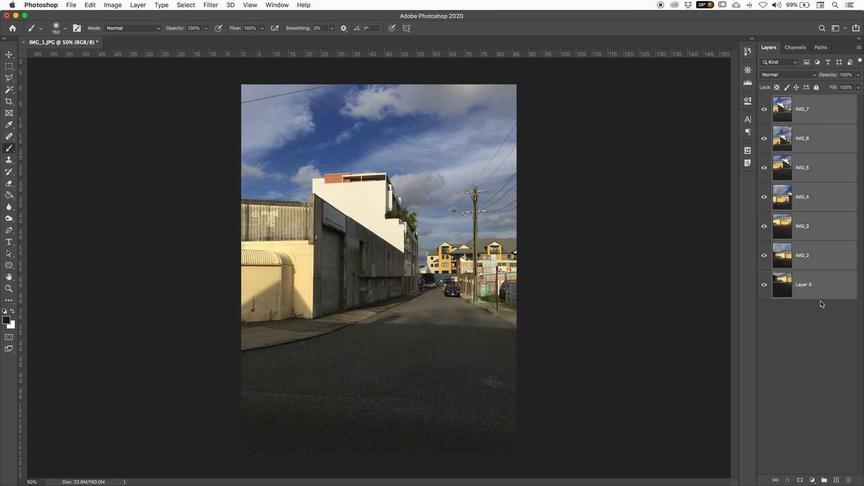
click(182, 7)
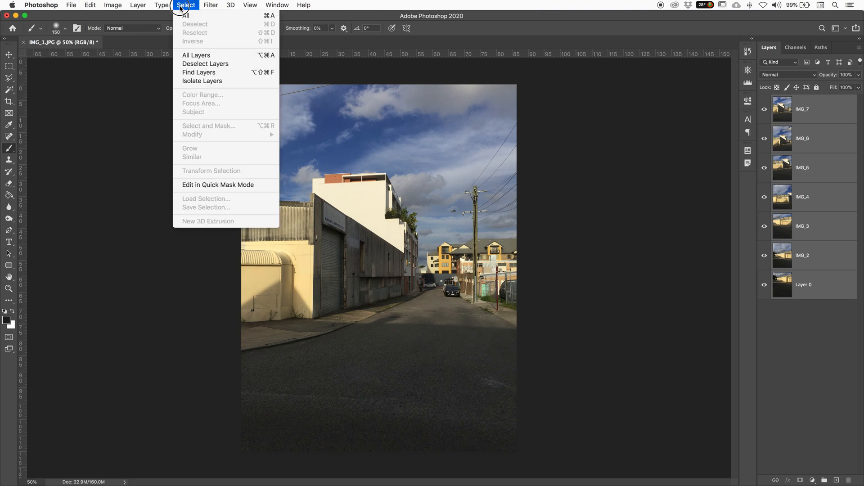
click(123, 15)
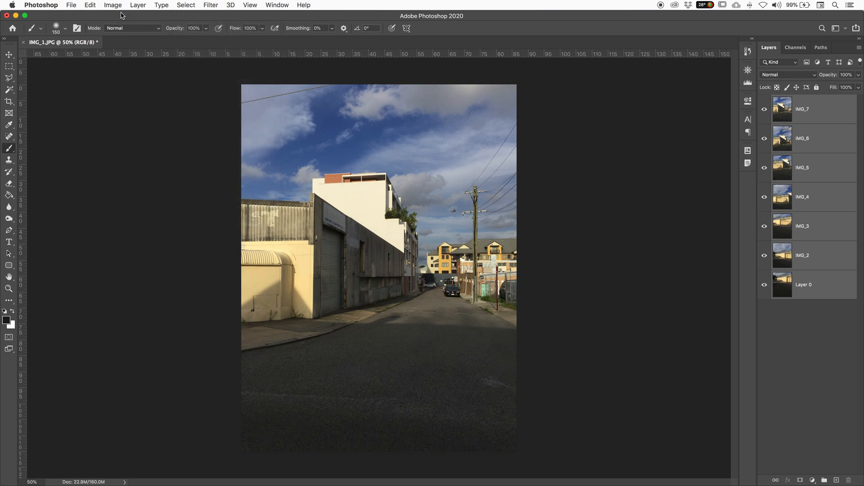
click(88, 6)
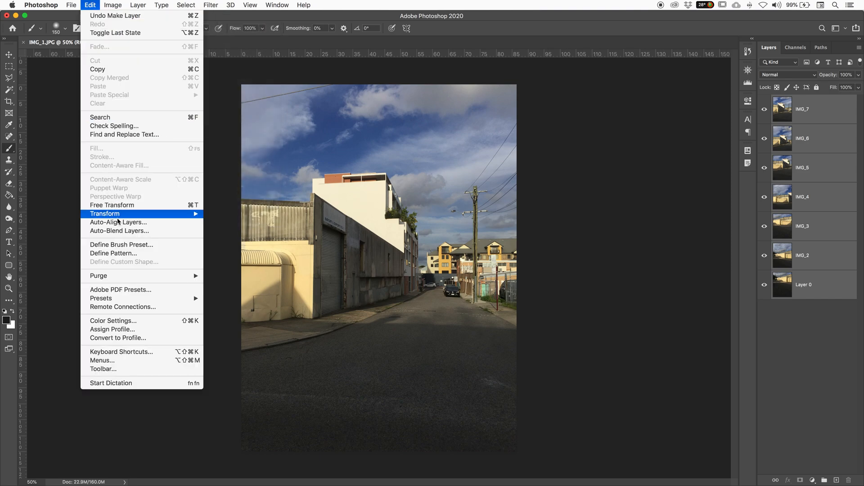
click(129, 224)
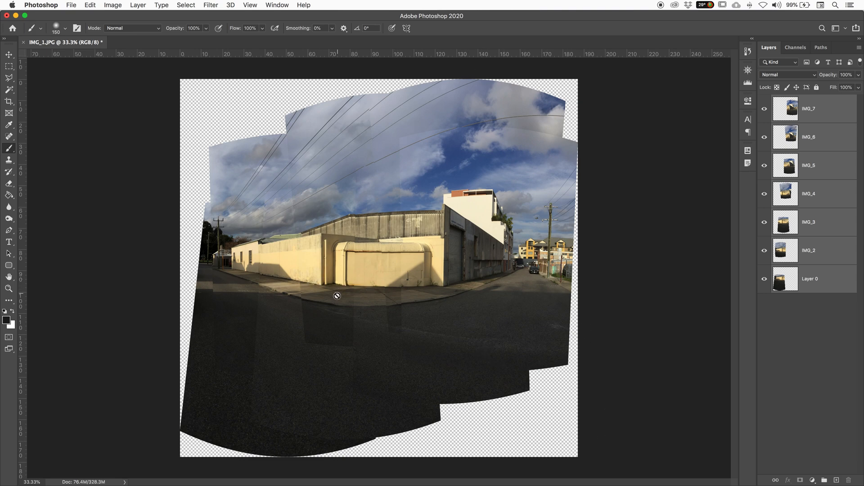
scroll(392, 242, up, 1)
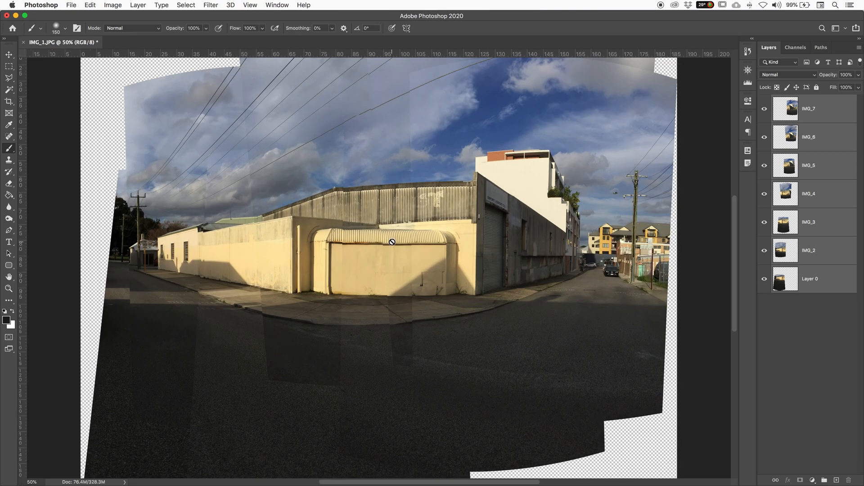
scroll(392, 243, up, 1)
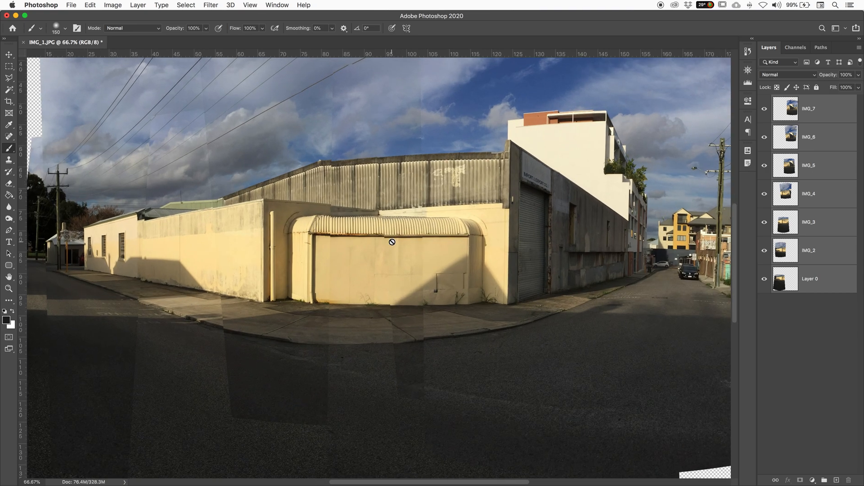
key(super+minus)
key(super+plus)
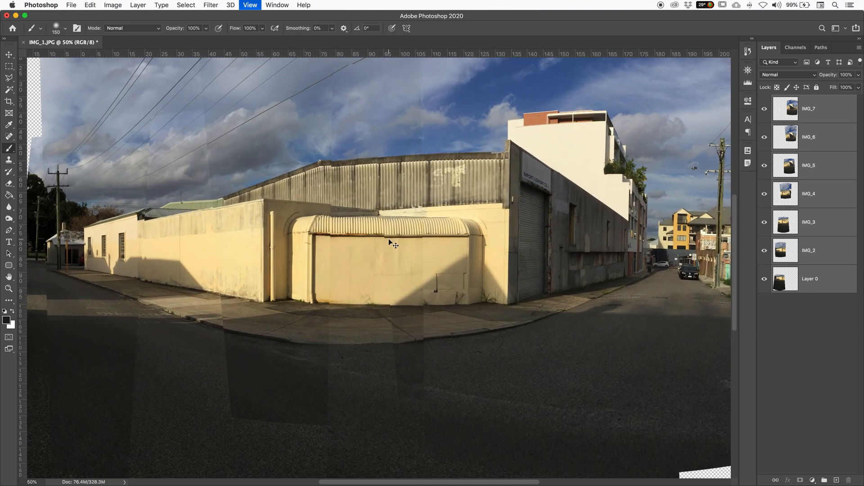
key(super+plus)
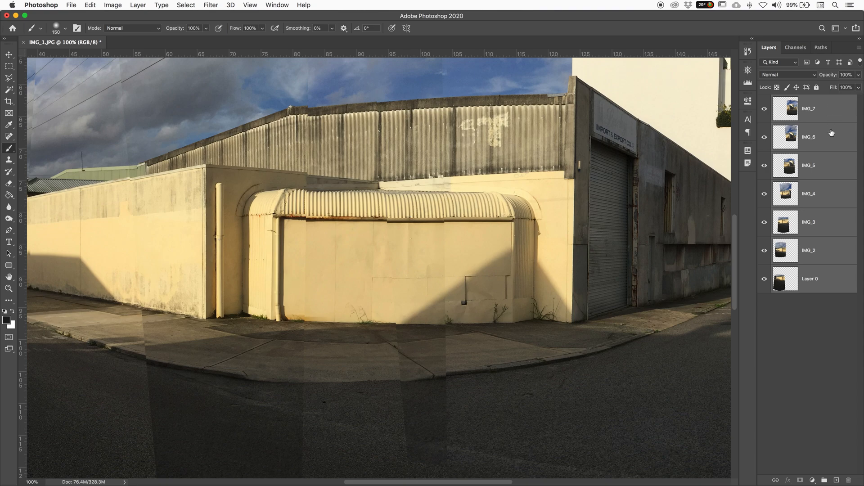
click(92, 5)
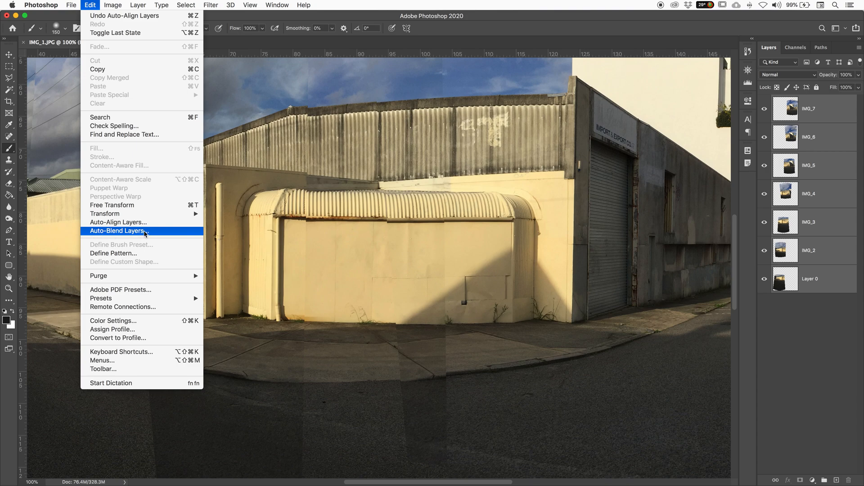
click(145, 231)
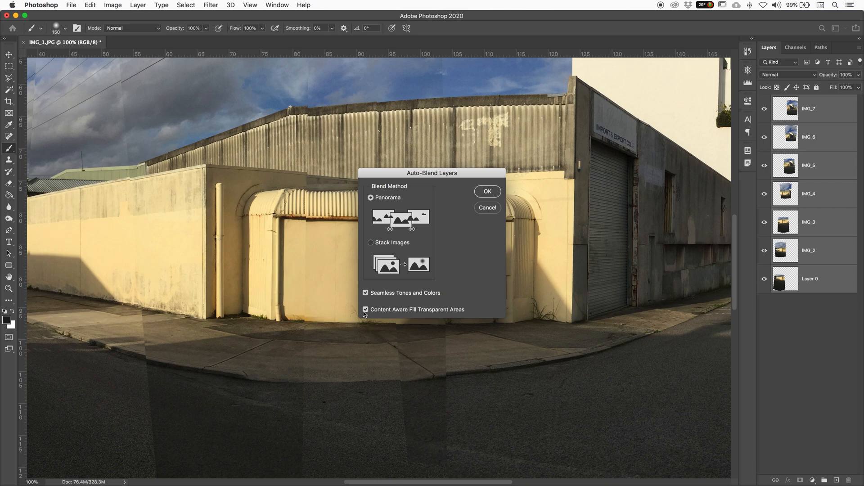
click(488, 209)
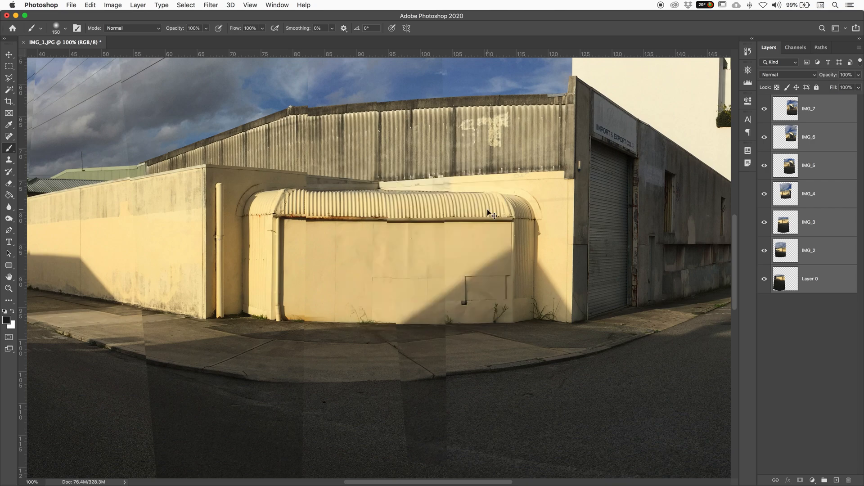
Step: Auto-blend the aligned layers as a Panorama with Seamless Tones and Colors and Content Aware Fill Transparent Areas enabled
key(super+0)
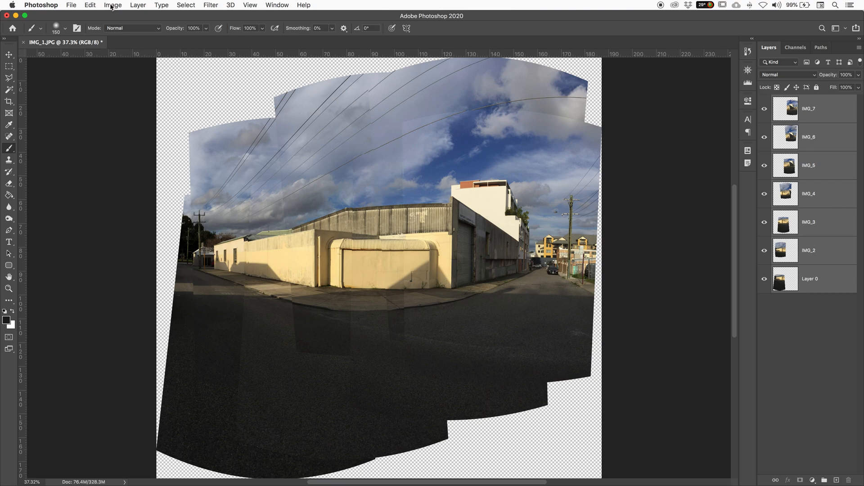
click(91, 5)
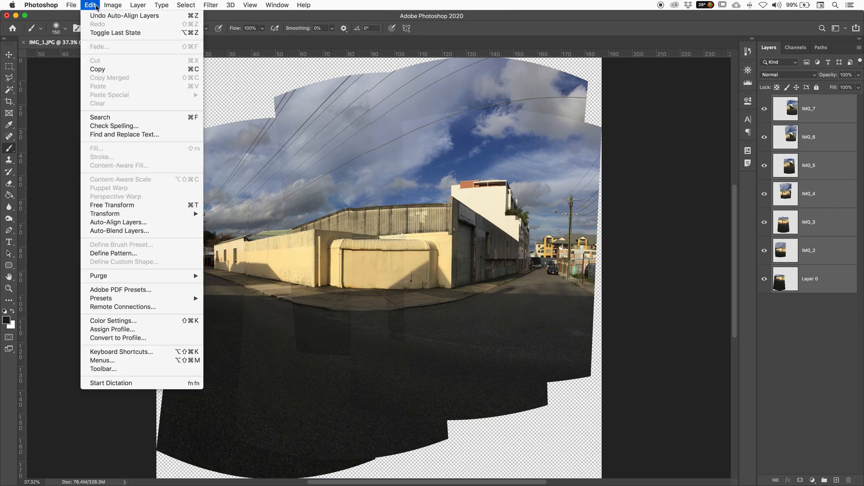
click(109, 230)
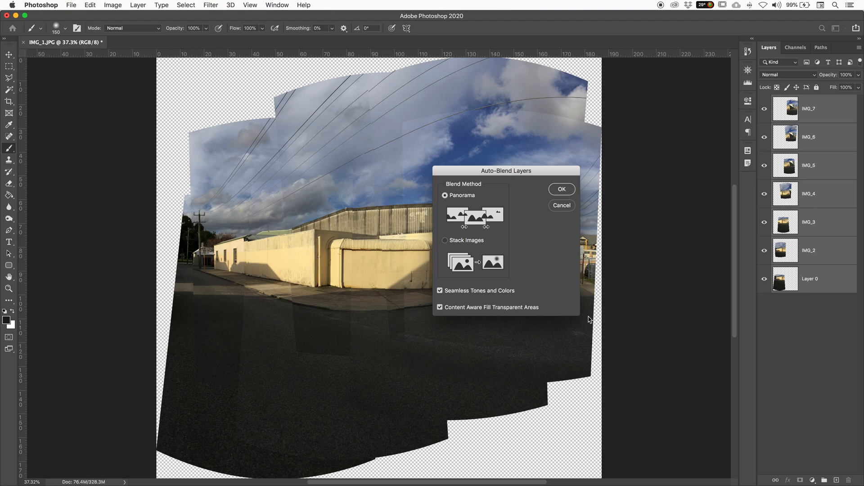
click(559, 190)
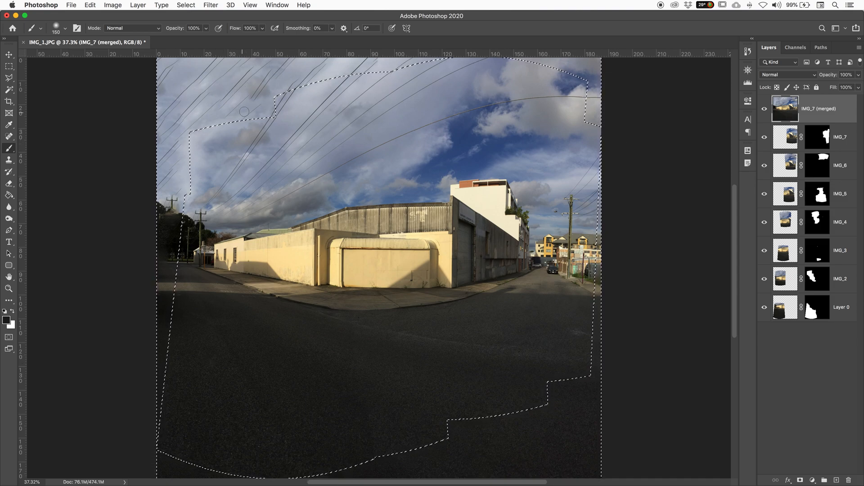
Step: Examine the blended panorama's wall, pavement and road up close, and clear the selection around the filled areas
key(super+equal)
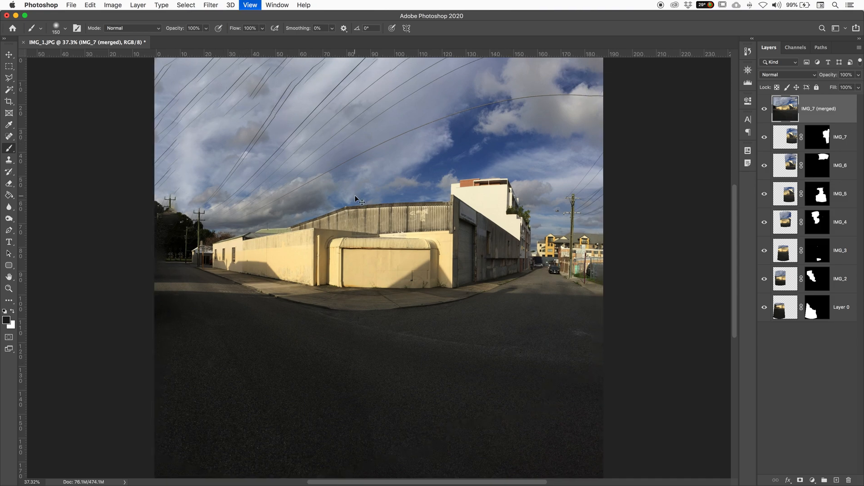
key(super+equal)
key(super+equal)
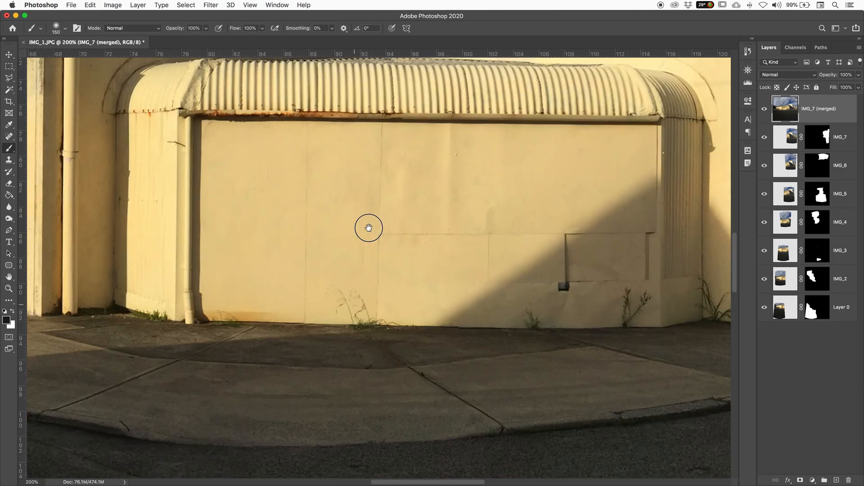
scroll(378, 236, down, 5)
drag(378, 236, 369, 284)
key(super+minus)
key(super+minus)
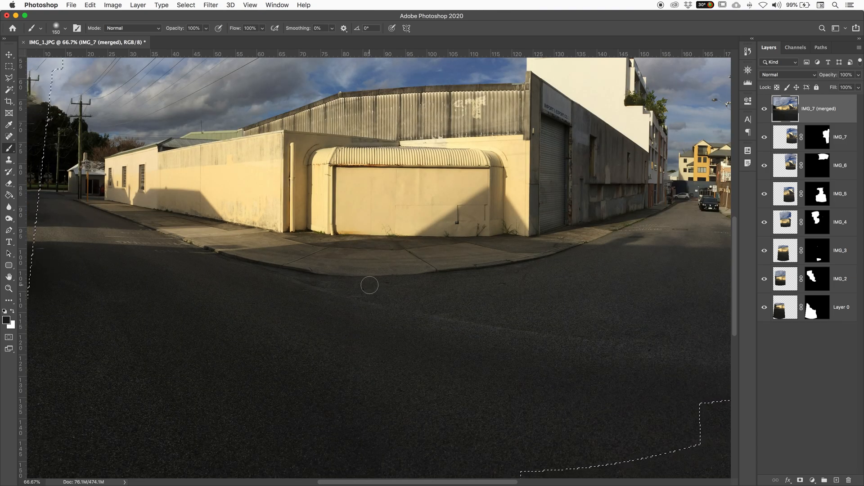
key(super+minus)
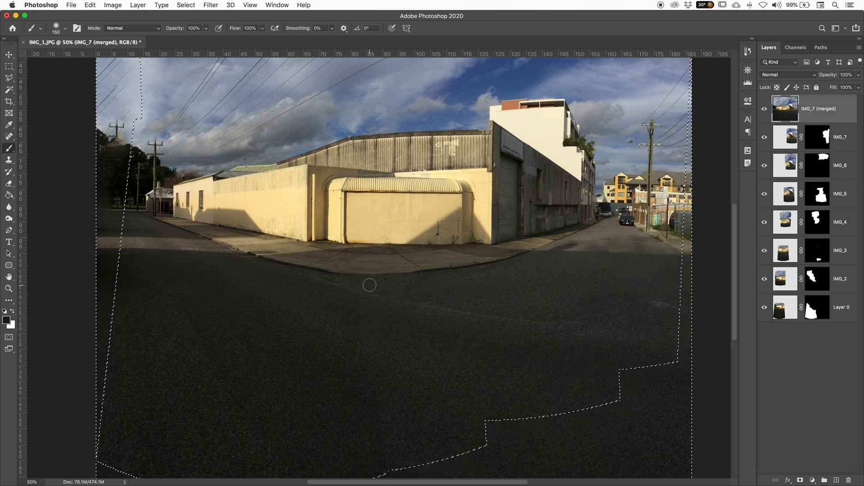
key(super+d)
key(super+minus)
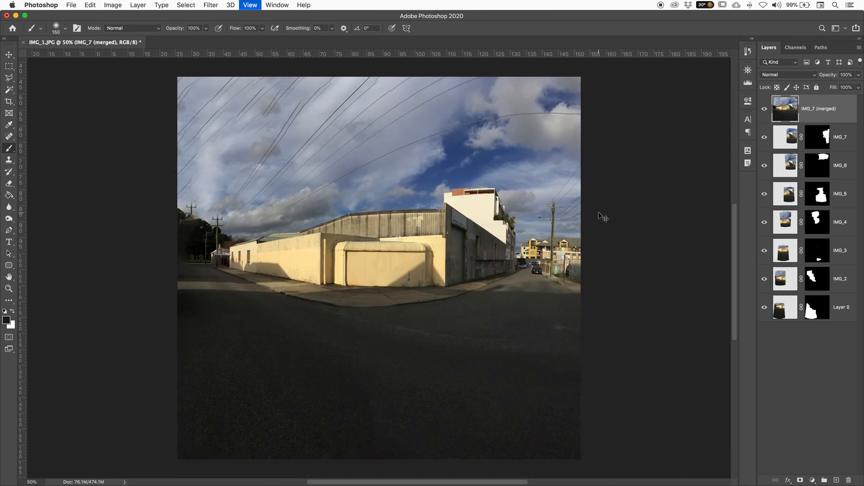
Step: Delete the seven masked photo layers, from IMG_7 to Layer 0, and leave only the merged layer shown
click(764, 110)
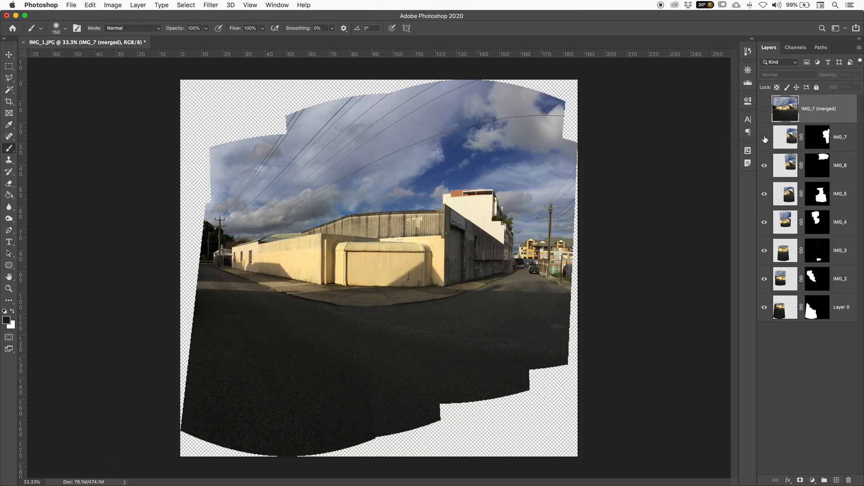
click(848, 149)
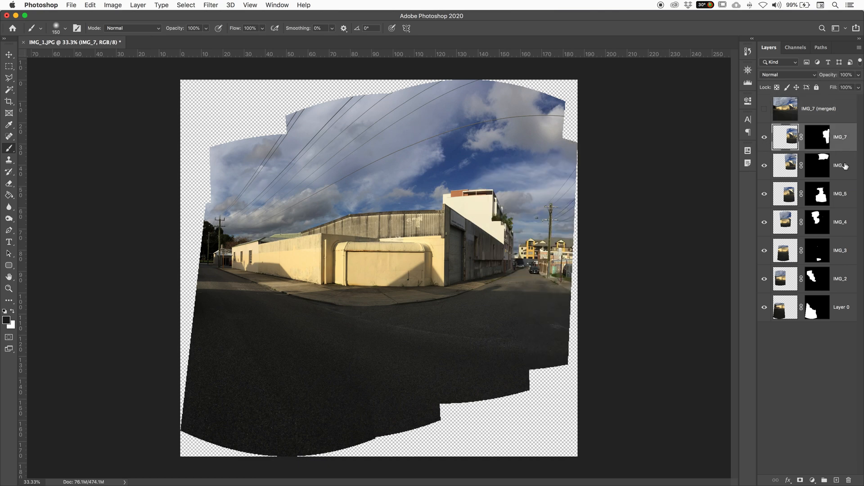
shift+click(846, 301)
key(Delete)
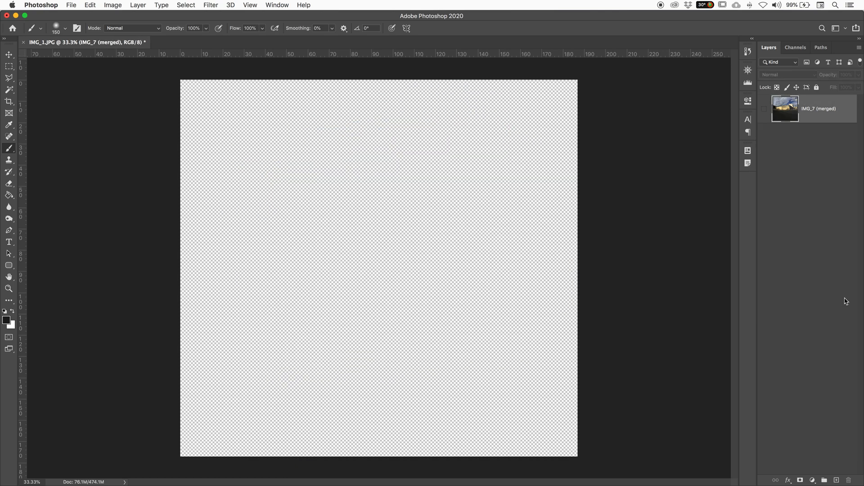
click(765, 109)
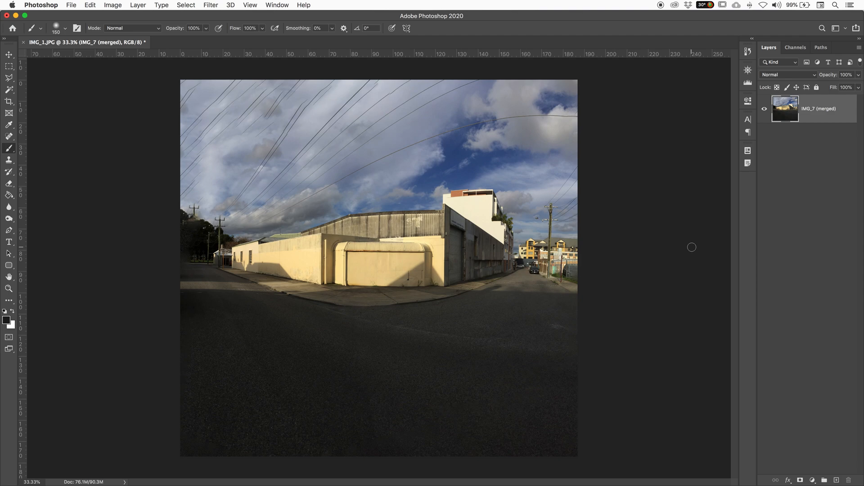